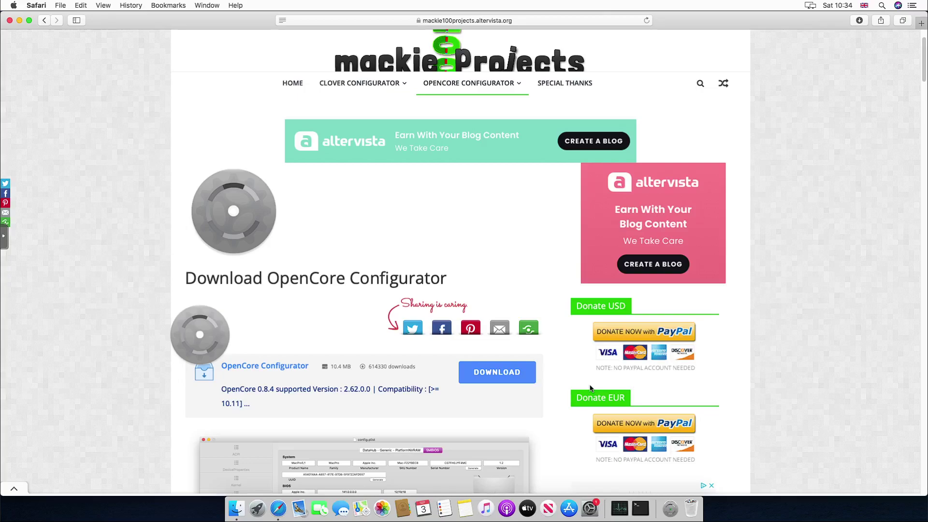
# Step: Confirm About This Mac shows iMac Pro (2017), then download OpenCore Configurator 2.62.0.0
pyautogui.click(12, 5)
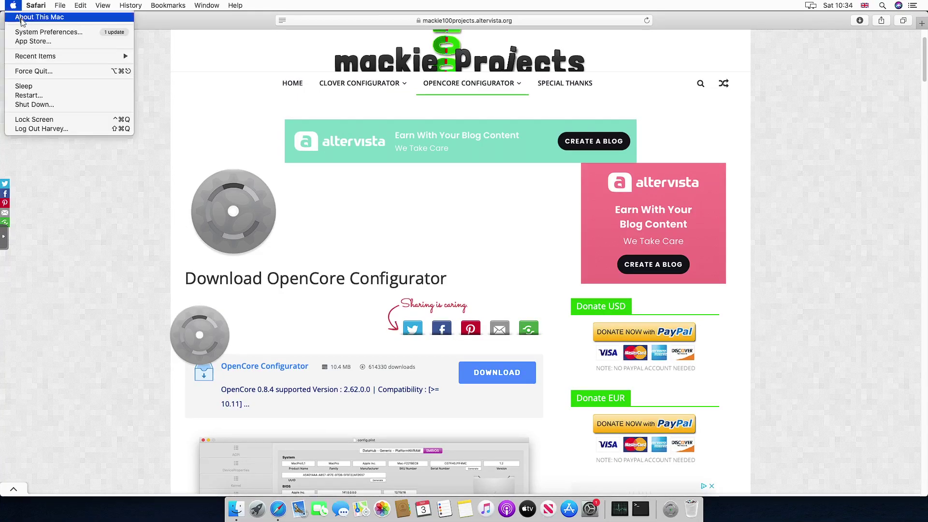
pyautogui.click(167, 184)
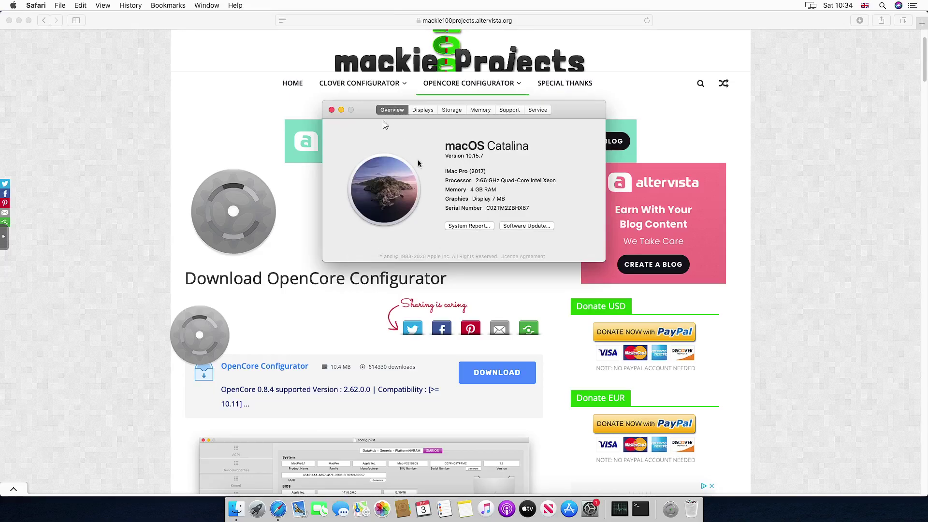
pyautogui.click(332, 111)
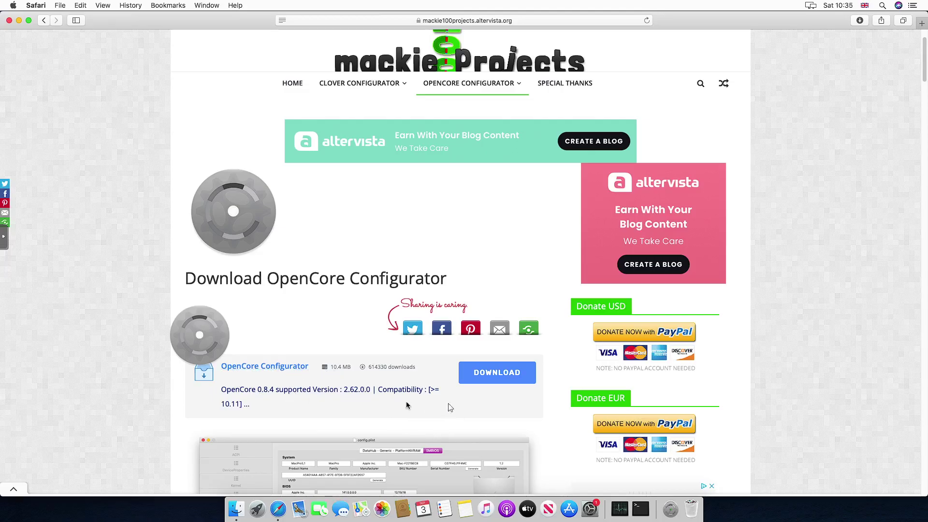
pyautogui.click(506, 371)
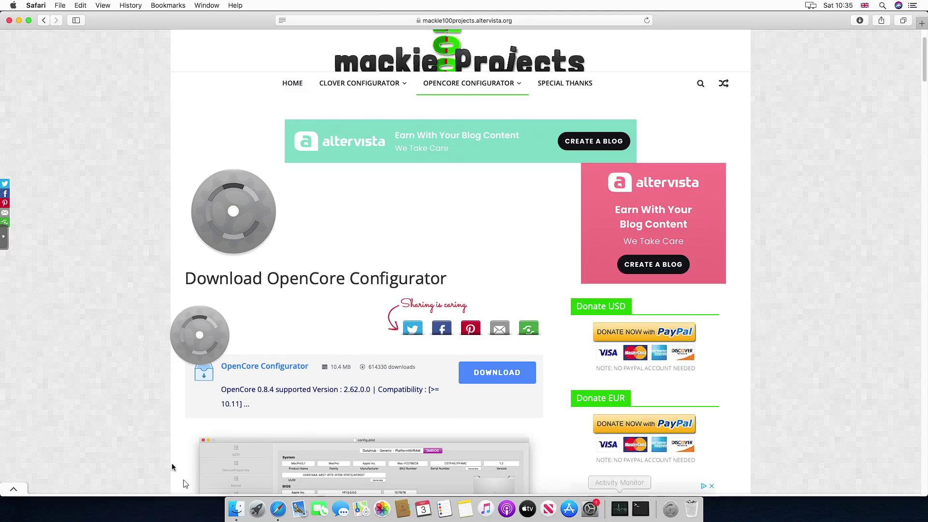
# Step: Launch OpenCore Configurator from Downloads via right-click Open in a new Finder window, closing Safari
pyautogui.click(243, 511)
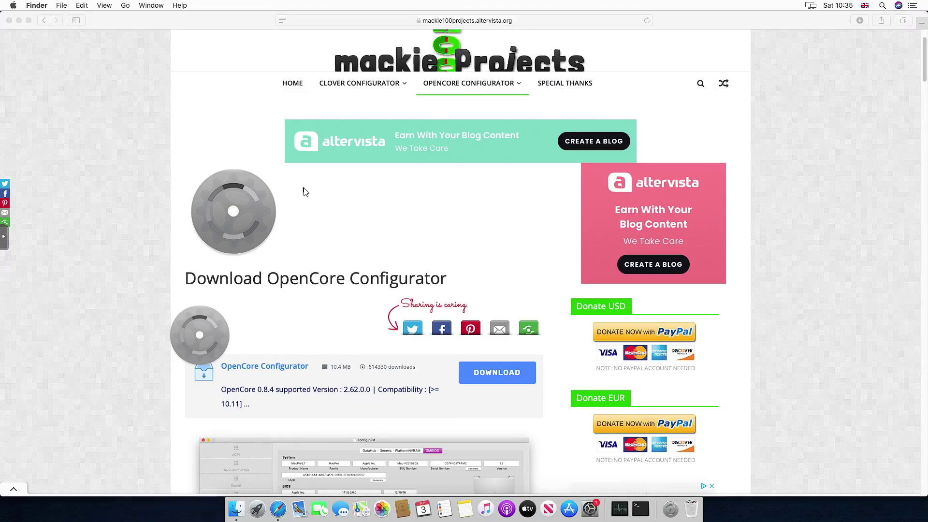
pyautogui.press('super+n')
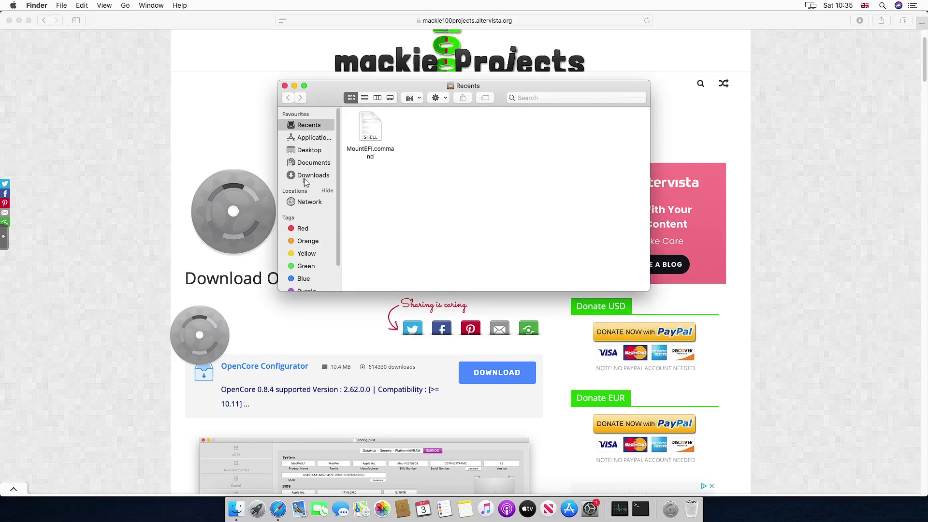
pyautogui.click(305, 178)
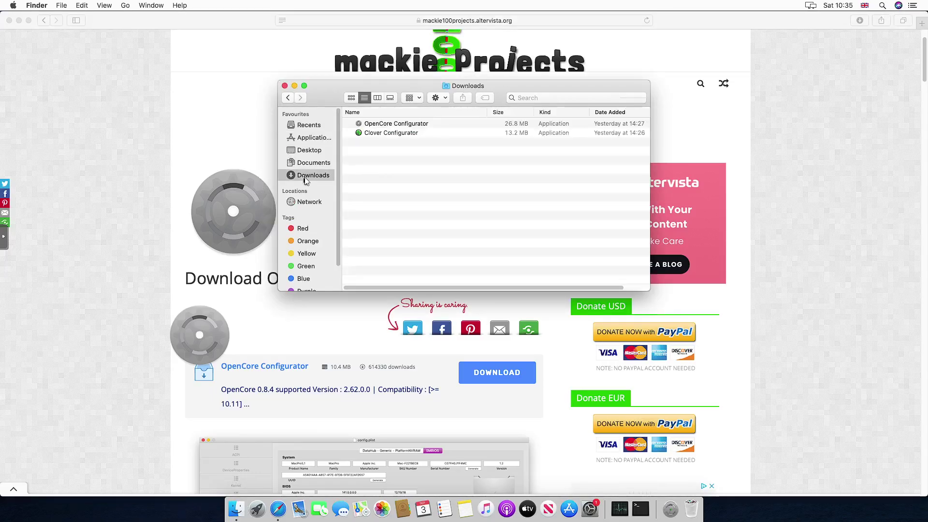
pyautogui.click(392, 124)
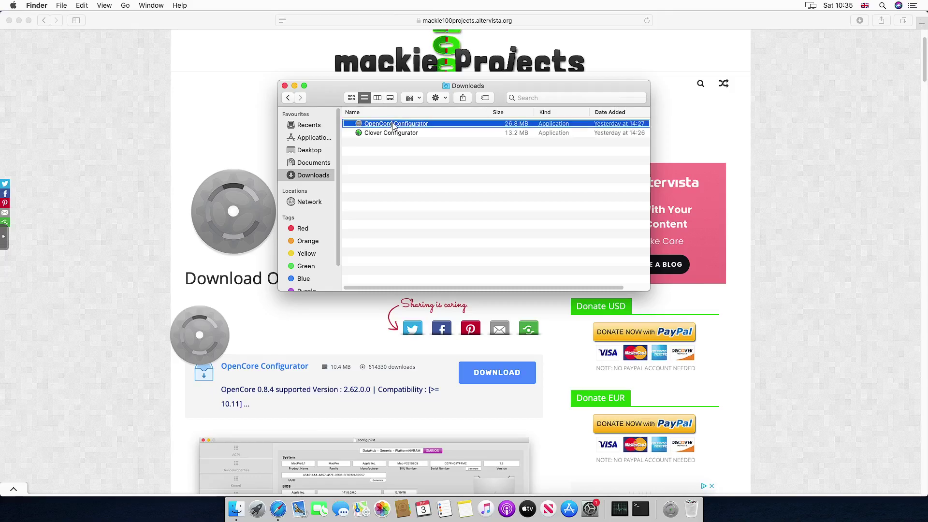
pyautogui.rightClick(394, 126)
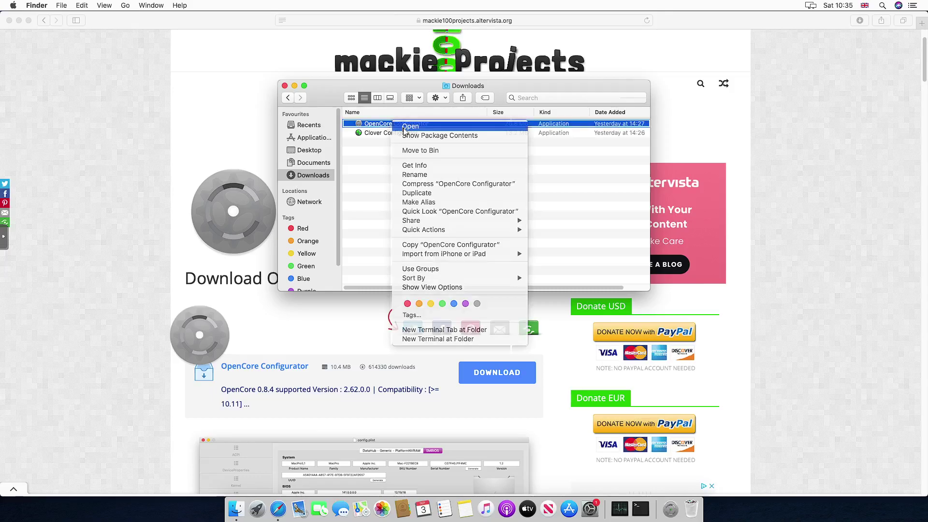
pyautogui.click(425, 329)
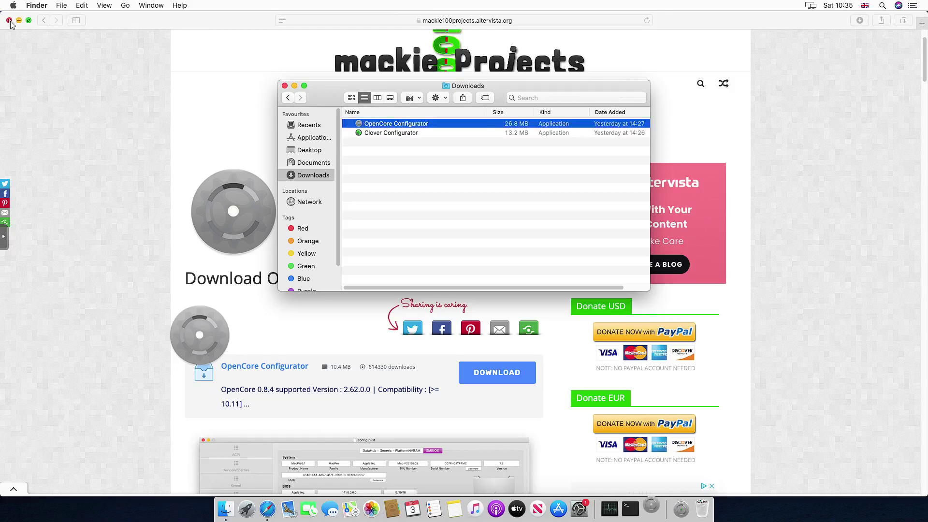
pyautogui.click(9, 21)
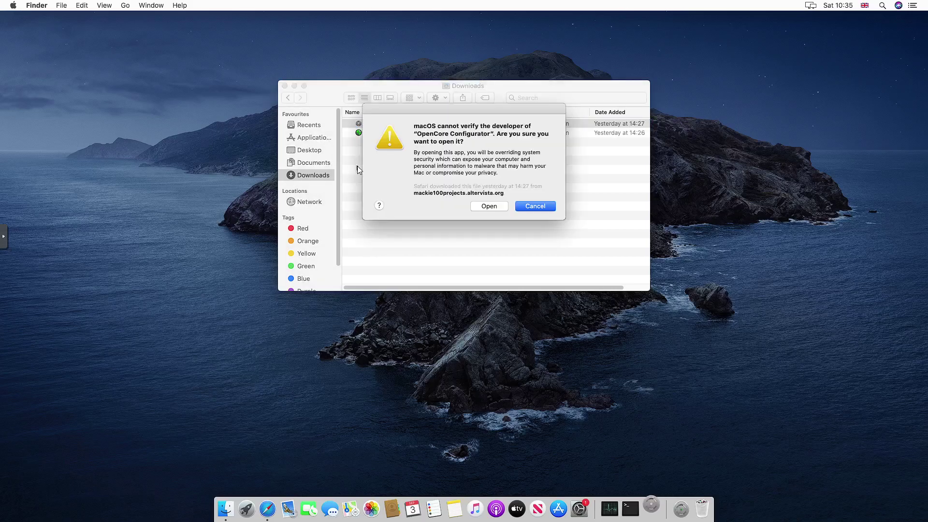
# Step: Allow the unverified OpenCore Configurator to open, then minimize its Untitled 0.8.3 config window
pyautogui.click(499, 209)
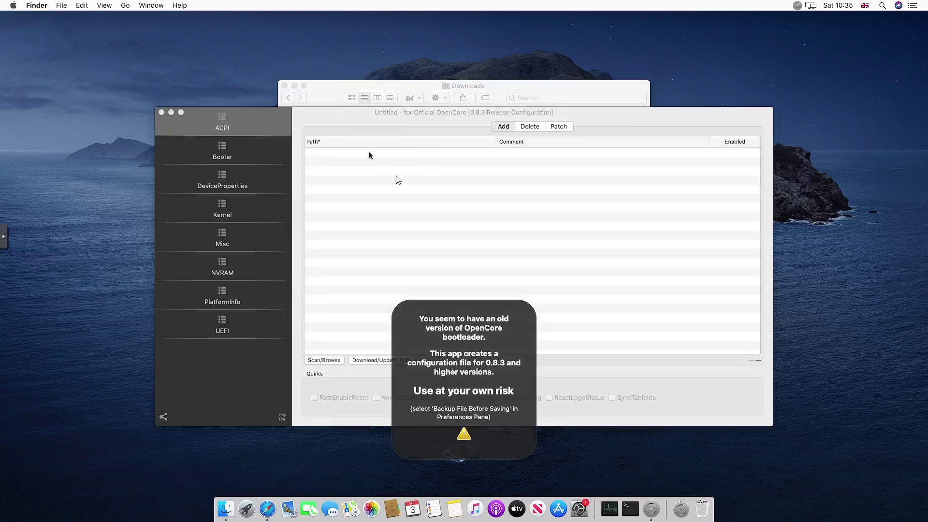
pyautogui.click(171, 113)
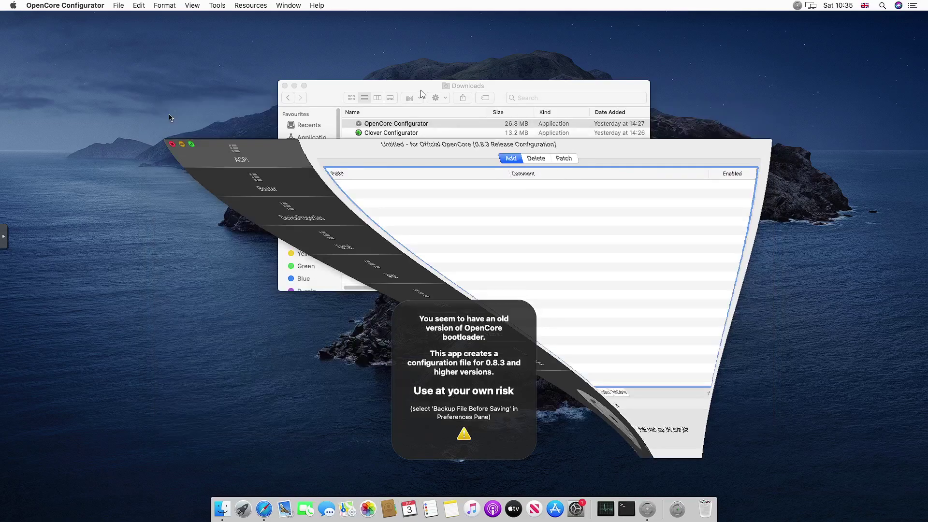
# Step: Launch Clover Configurator from the Downloads folder with the right-click Open command
pyautogui.click(395, 133)
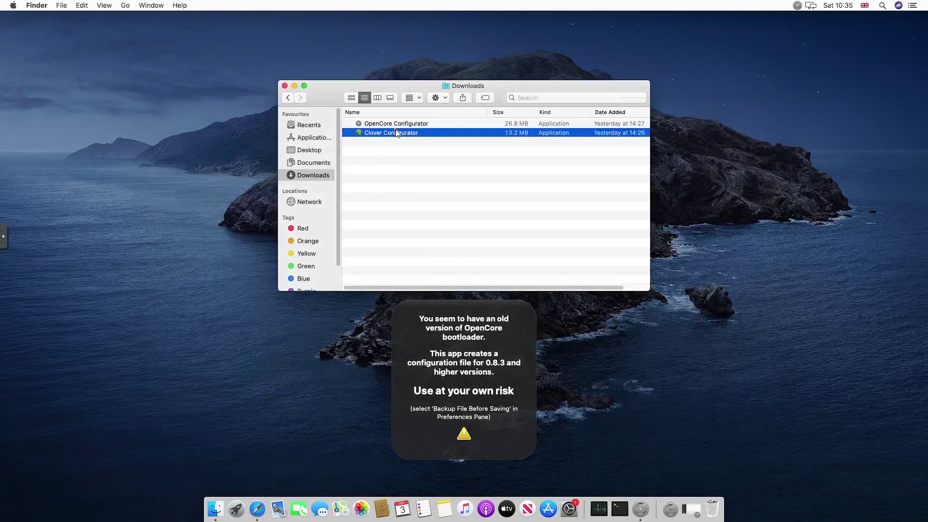
pyautogui.rightClick(397, 131)
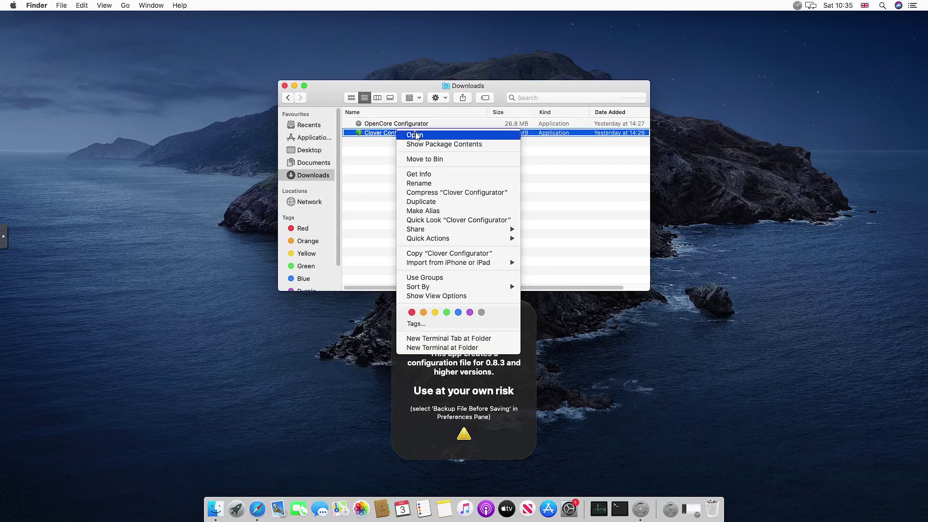
pyautogui.click(417, 135)
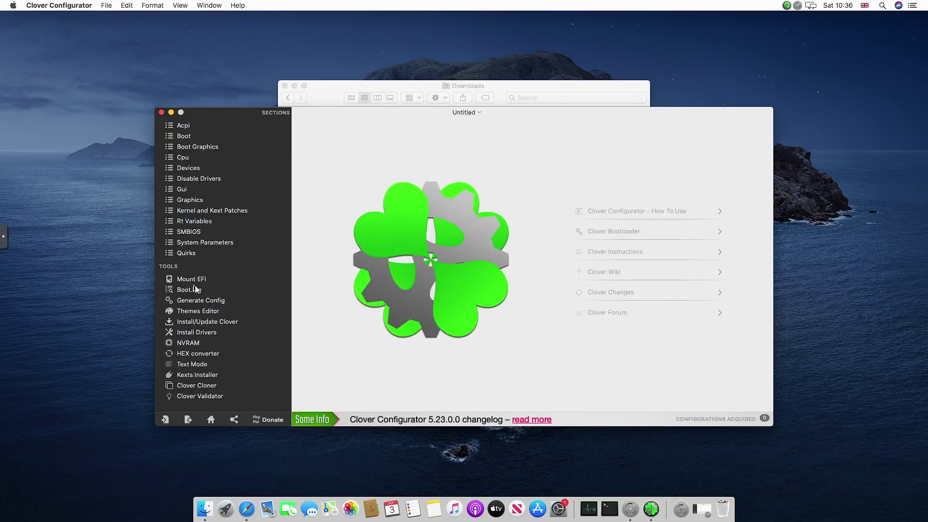
# Step: Mount EFI partition disk0s1 at /Volumes/EFI, authorizing with the account password
pyautogui.click(199, 282)
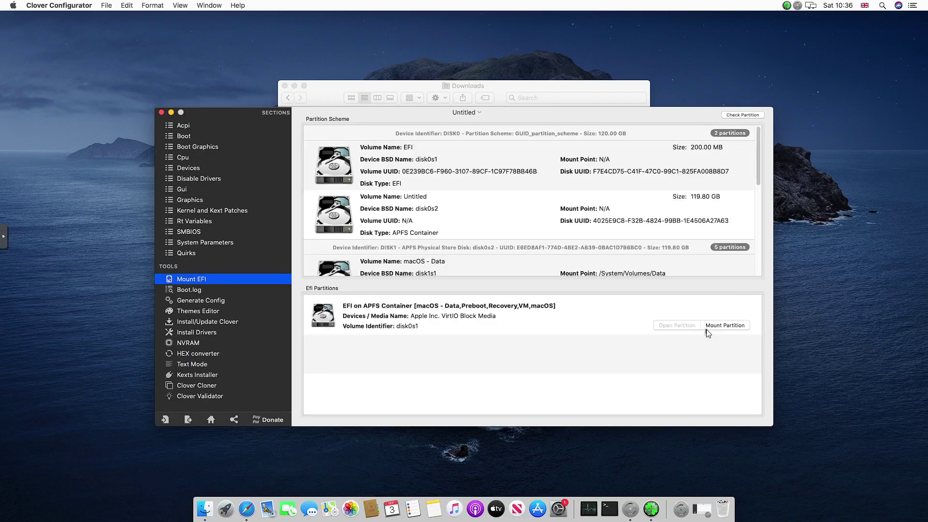
pyautogui.click(726, 327)
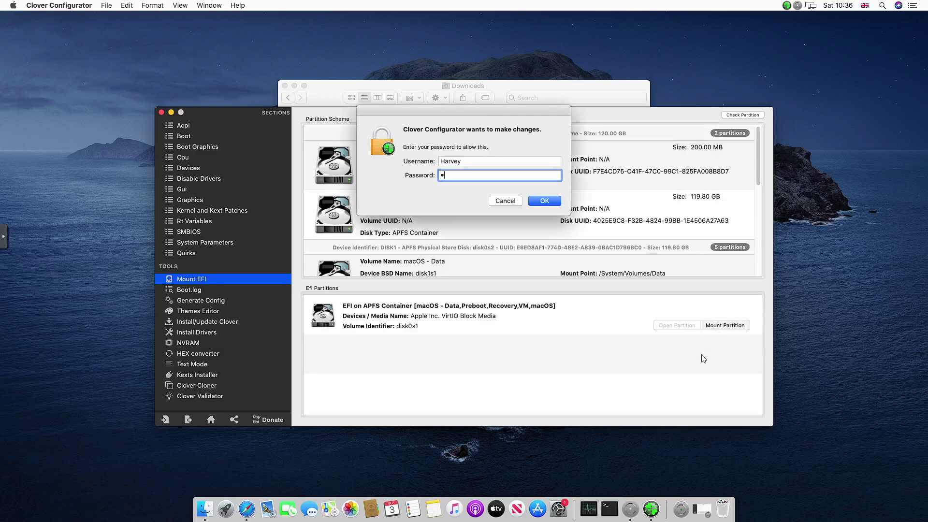
pyautogui.press('Return')
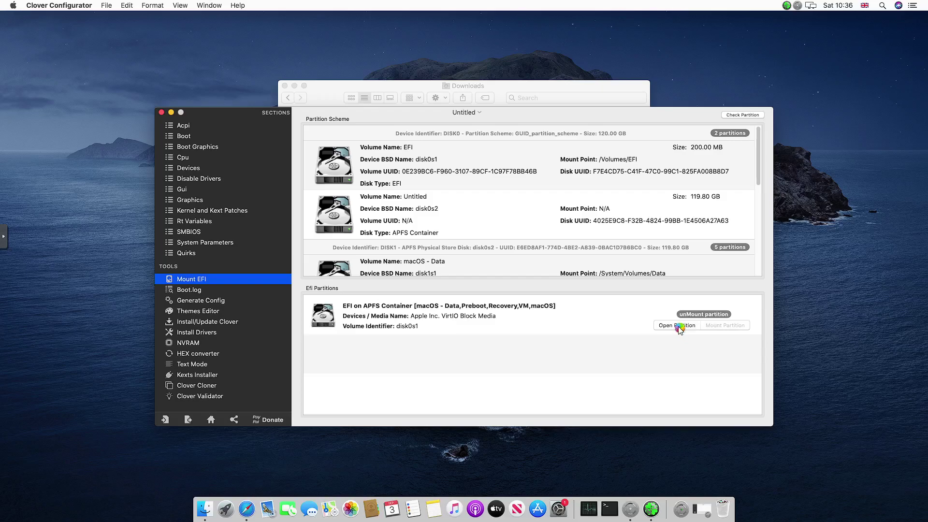
# Step: Open the mounted partition's EFI/OC/config.plist with OpenCore Configurator
pyautogui.click(668, 330)
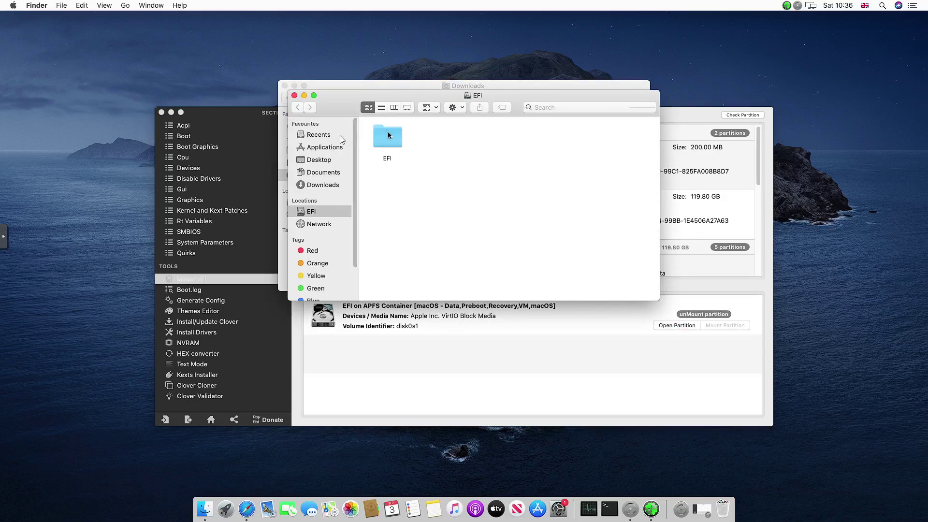
pyautogui.doubleClick(397, 145)
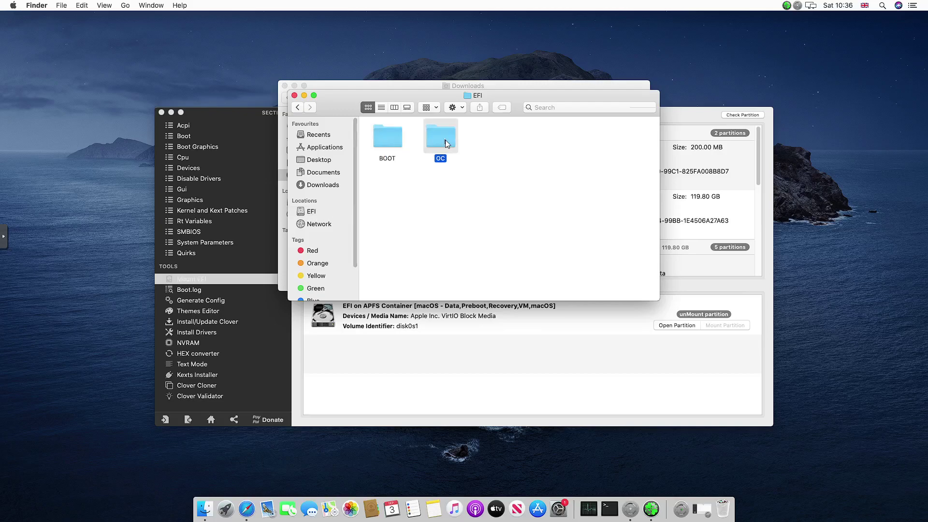
pyautogui.doubleClick(445, 142)
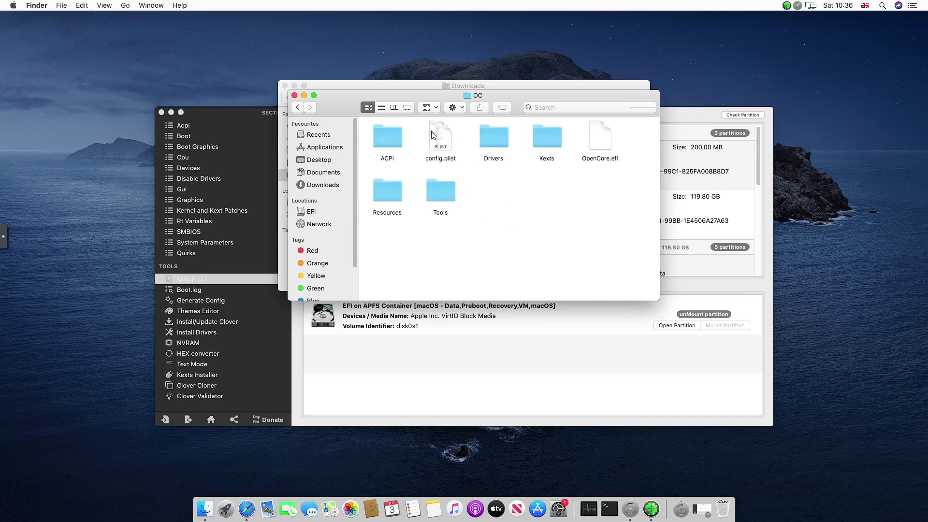
pyautogui.click(437, 138)
pyautogui.rightClick(437, 137)
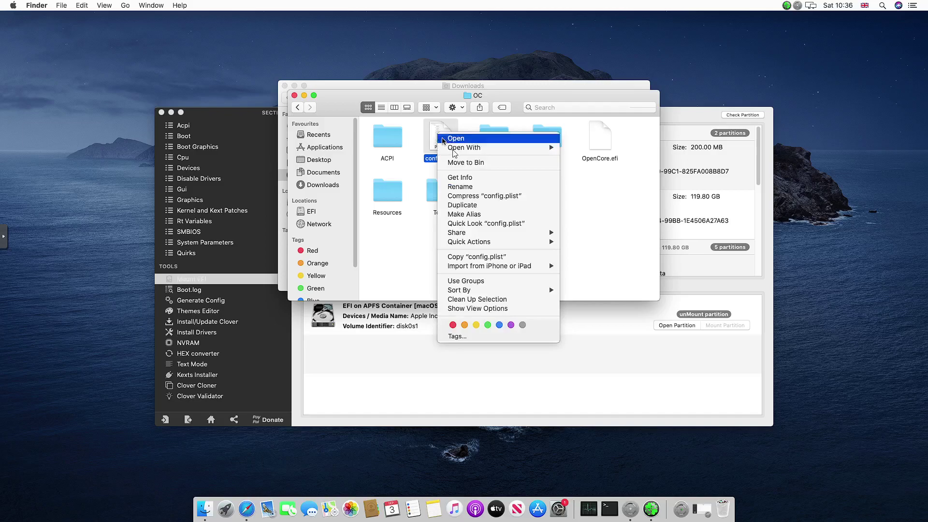
pyautogui.moveTo(454, 148)
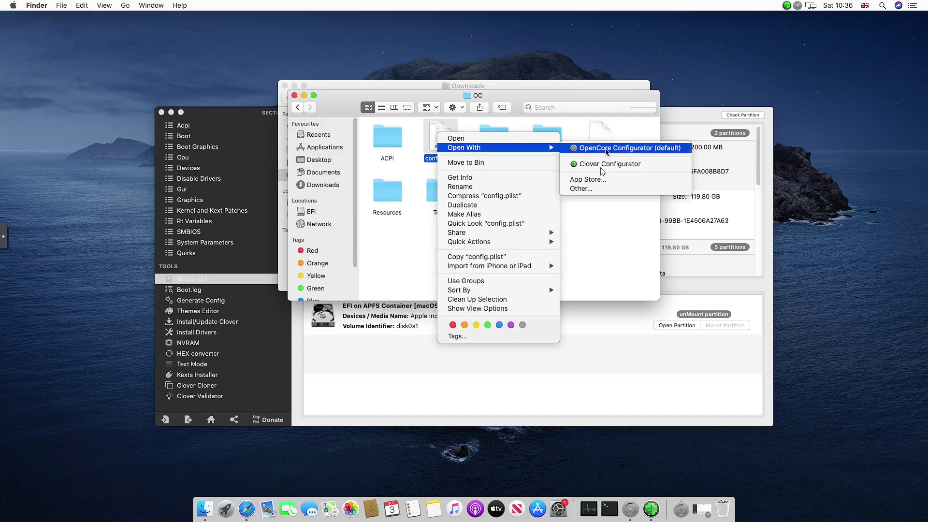
pyautogui.click(604, 148)
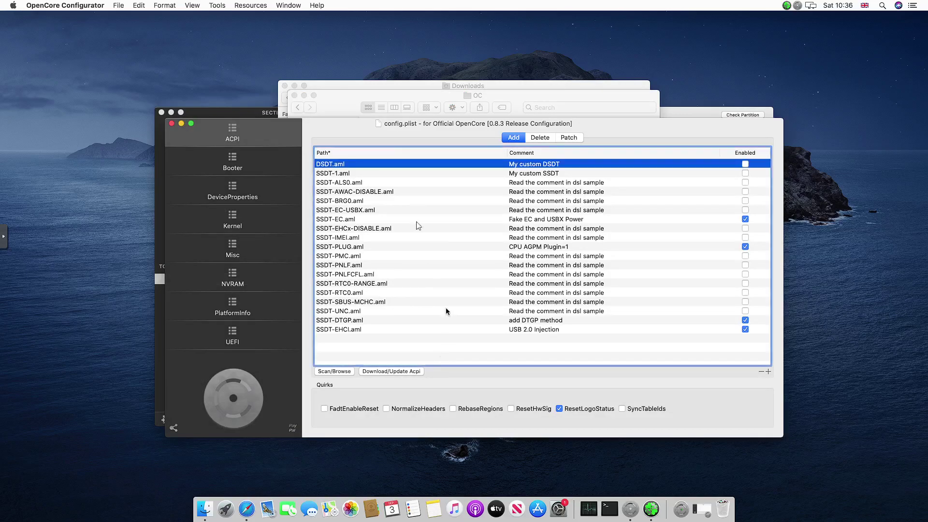
# Step: Show the PlatformInfo section and scroll its SMBIOS model list down to the Macmini models
pyautogui.click(254, 301)
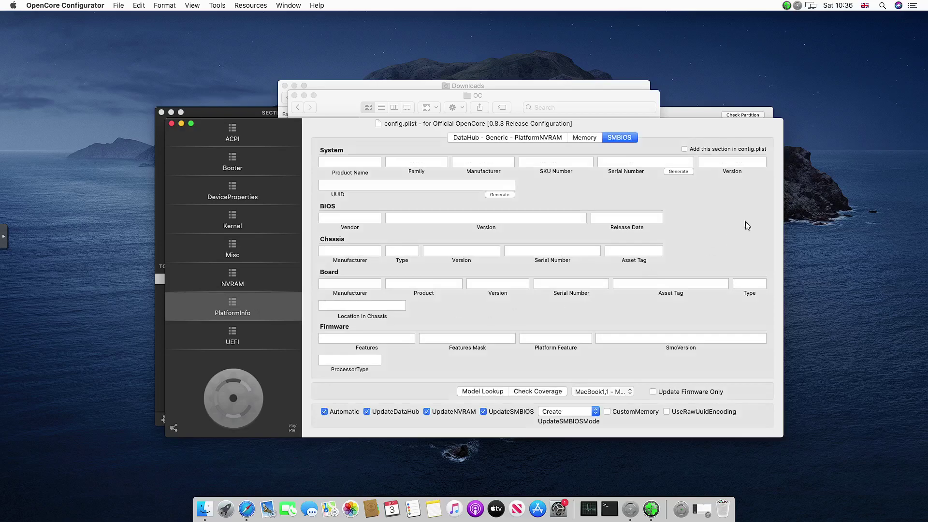
pyautogui.click(629, 393)
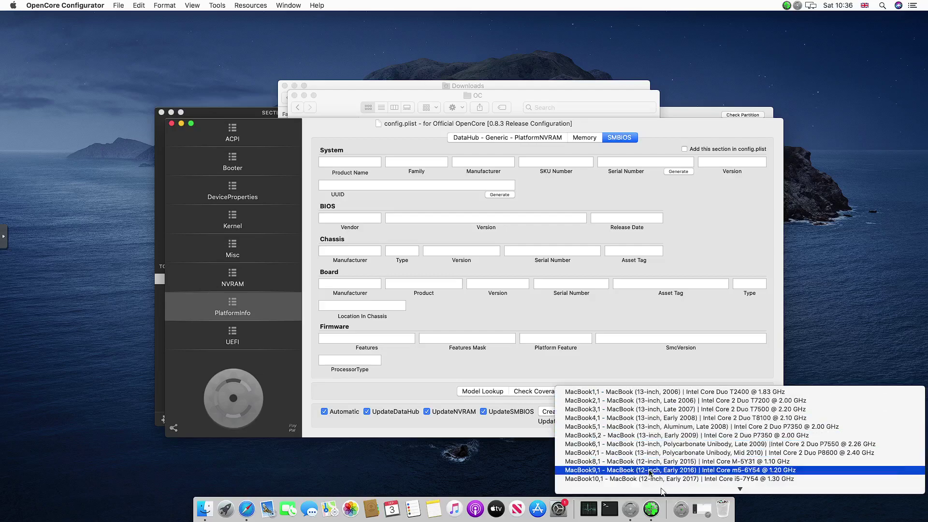
pyautogui.moveTo(695, 492)
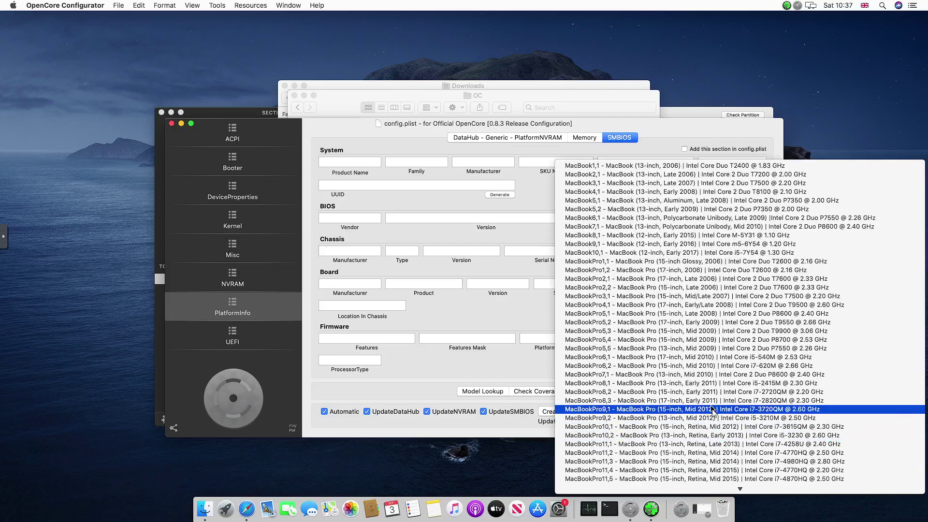
pyautogui.moveTo(739, 489)
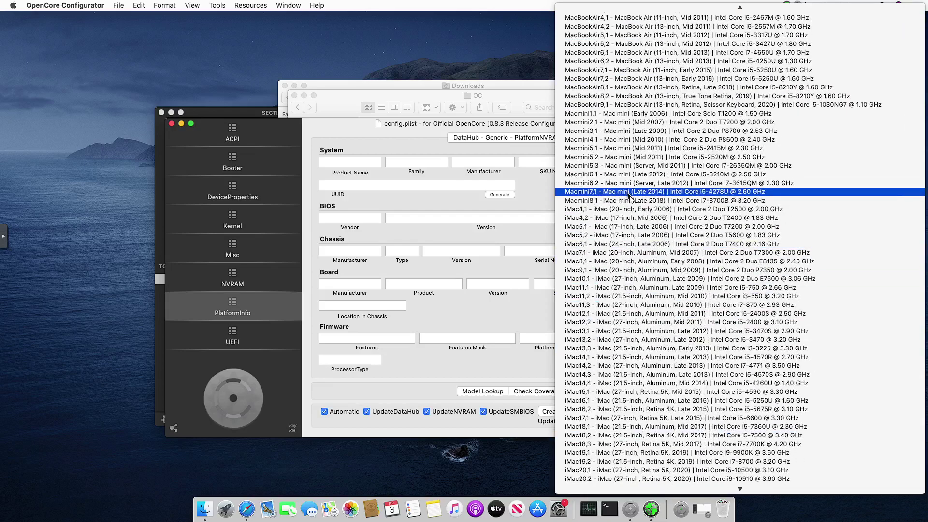
# Step: Choose Macmini8,1 as the SMBIOS model, save config.plist, and restart the Mac
pyautogui.click(631, 202)
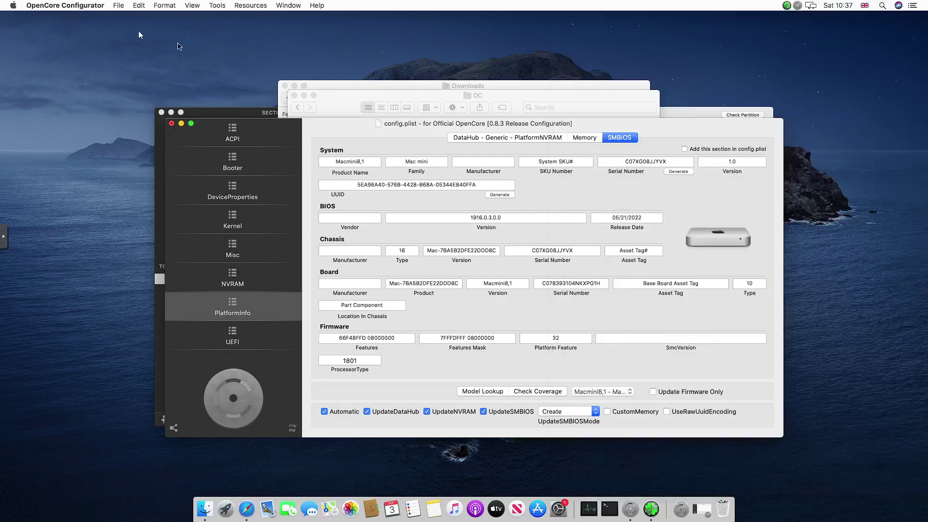
pyautogui.click(119, 5)
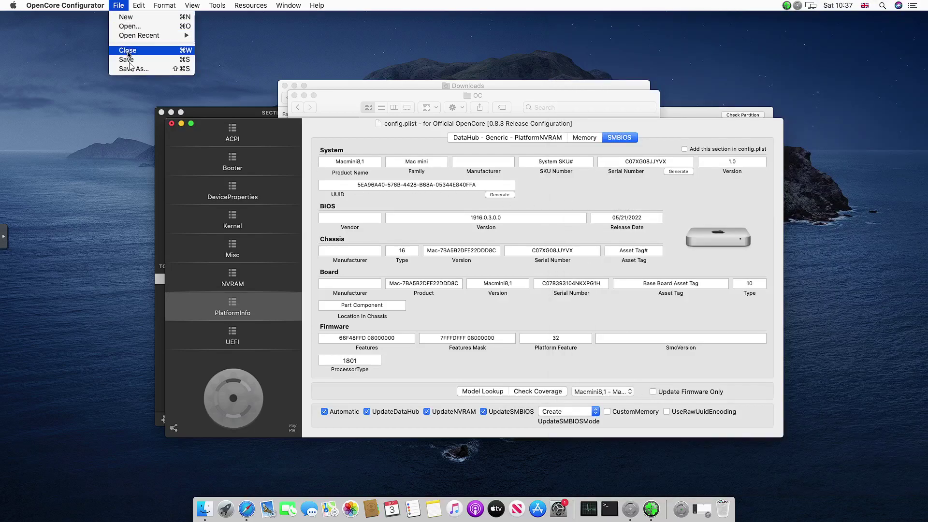
pyautogui.click(131, 67)
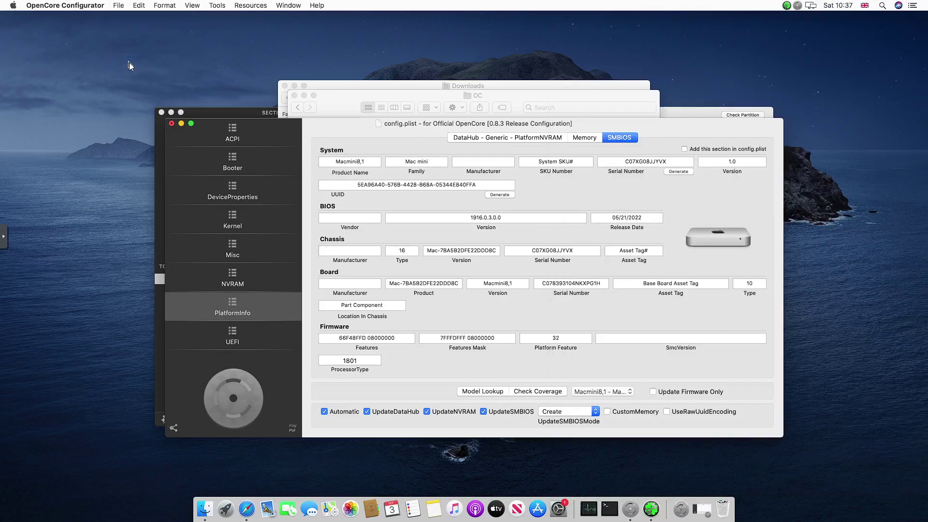
pyautogui.click(13, 6)
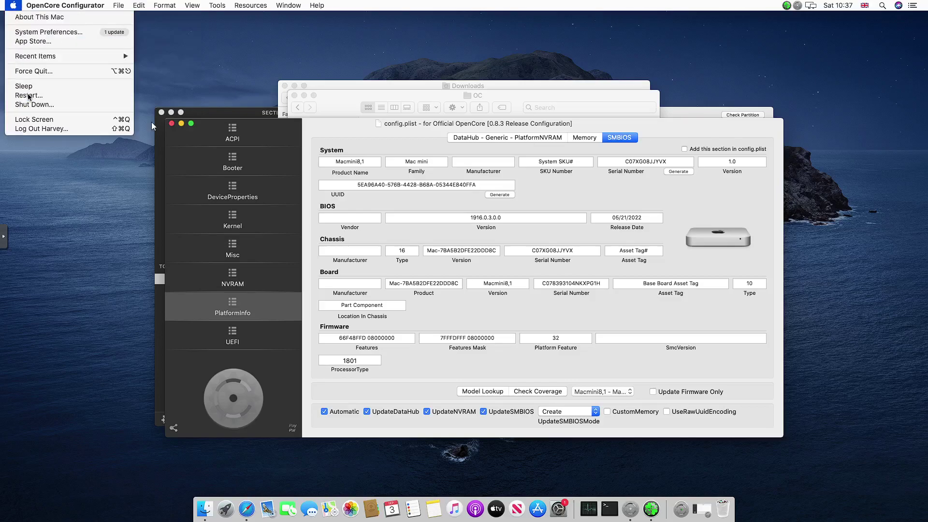
pyautogui.click(29, 96)
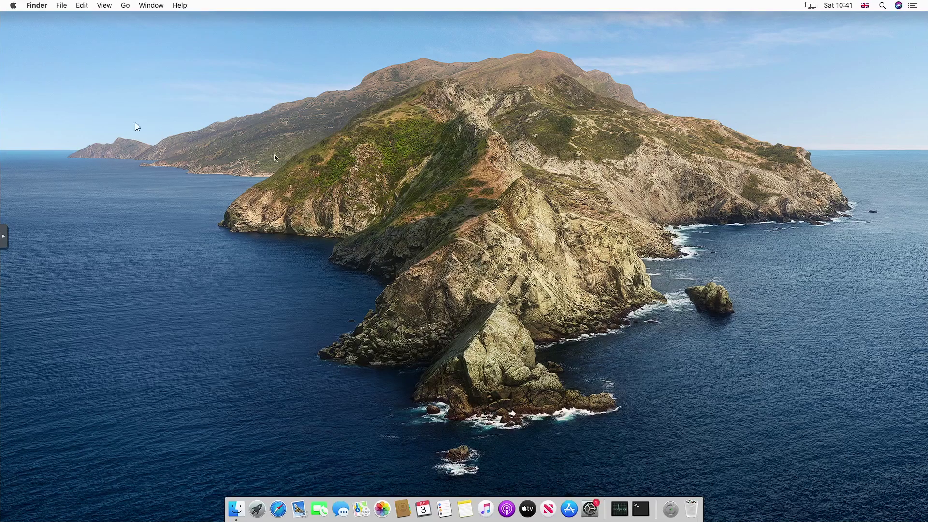
pyautogui.click(15, 7)
pyautogui.click(30, 18)
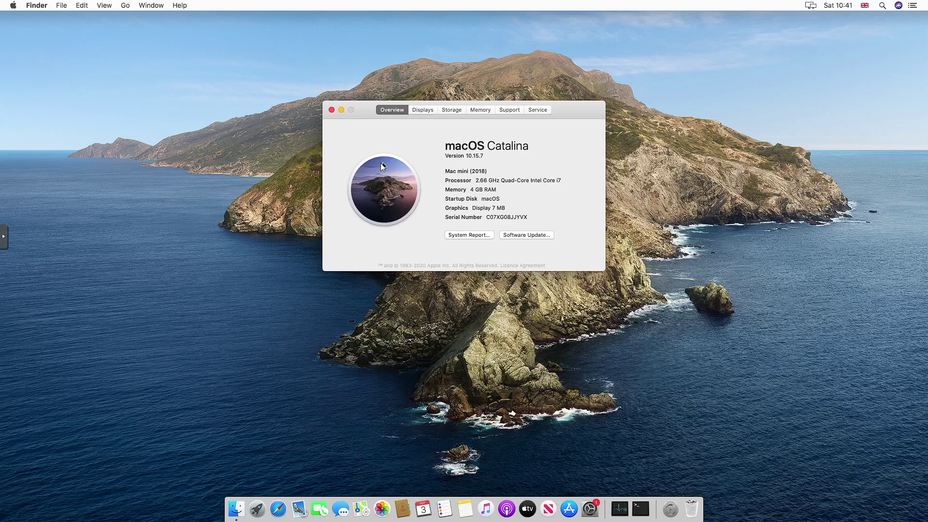
pyautogui.click(331, 110)
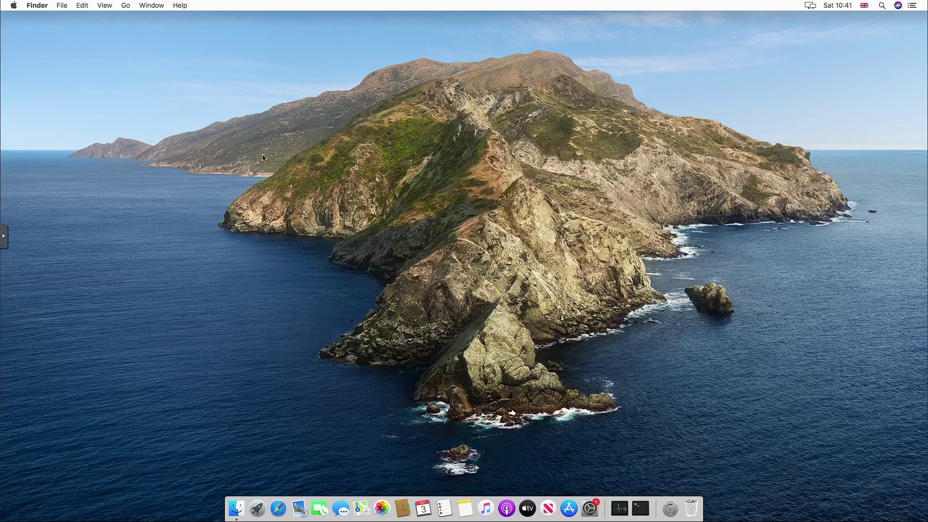